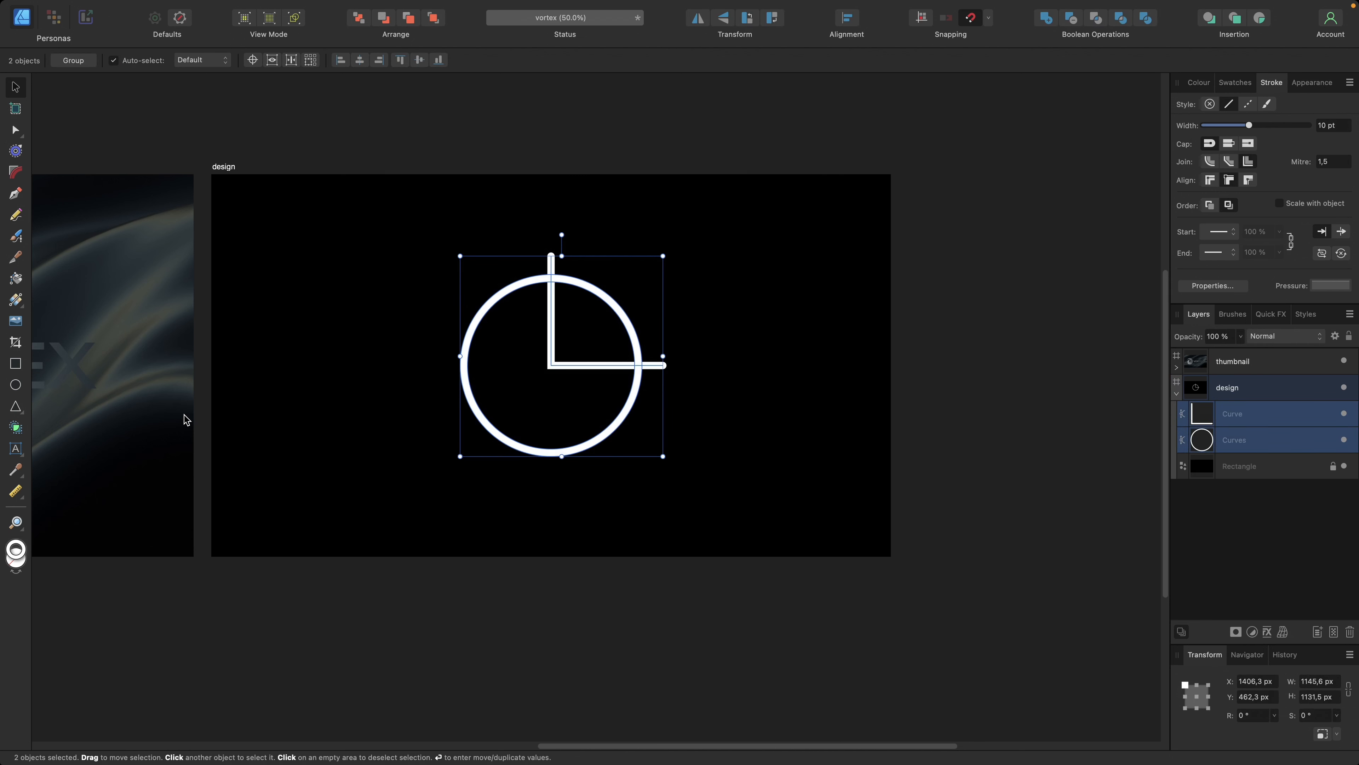
Cut the upper-right quarter out of the ring with the Shape Builder and delete the L-shaped guide curve.
{"action": "left_click", "coordinate": [16, 428]}
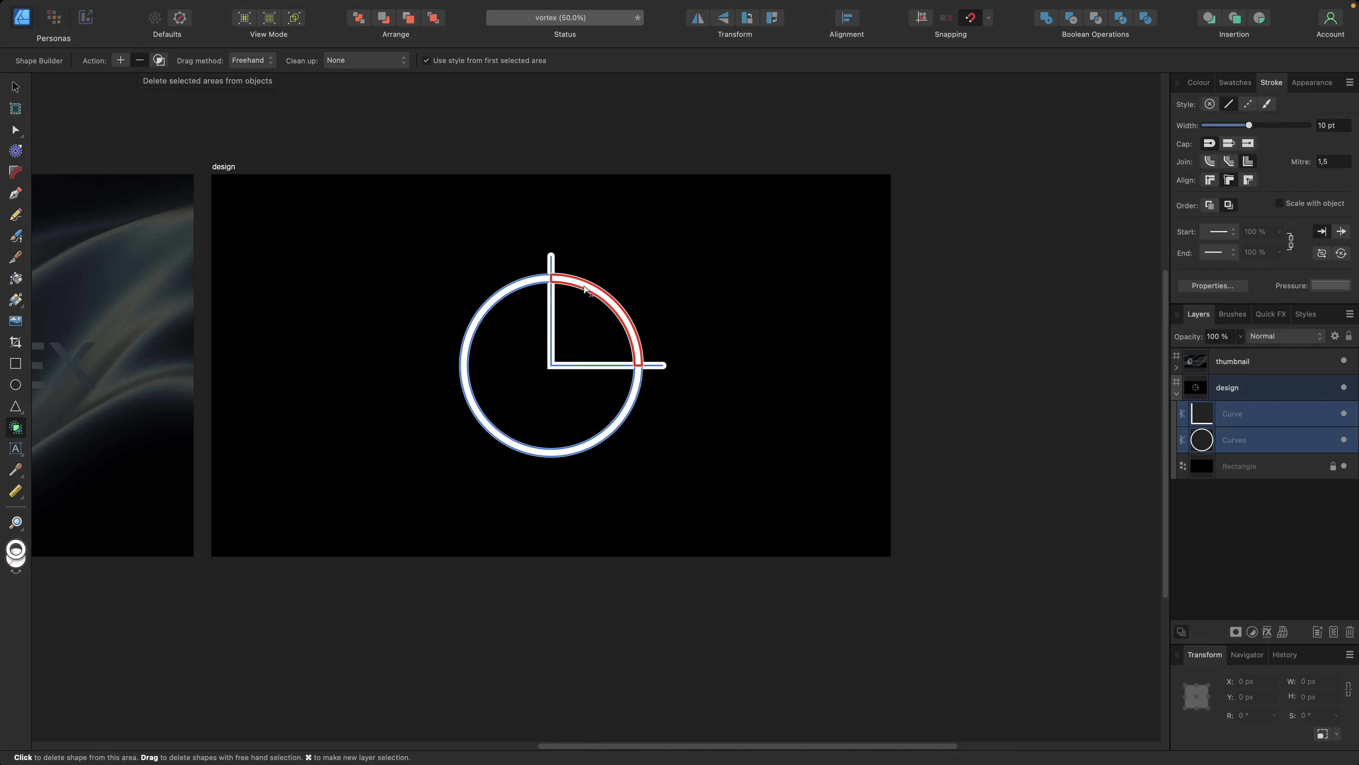
{"action": "left_click", "coordinate": [601, 294]}
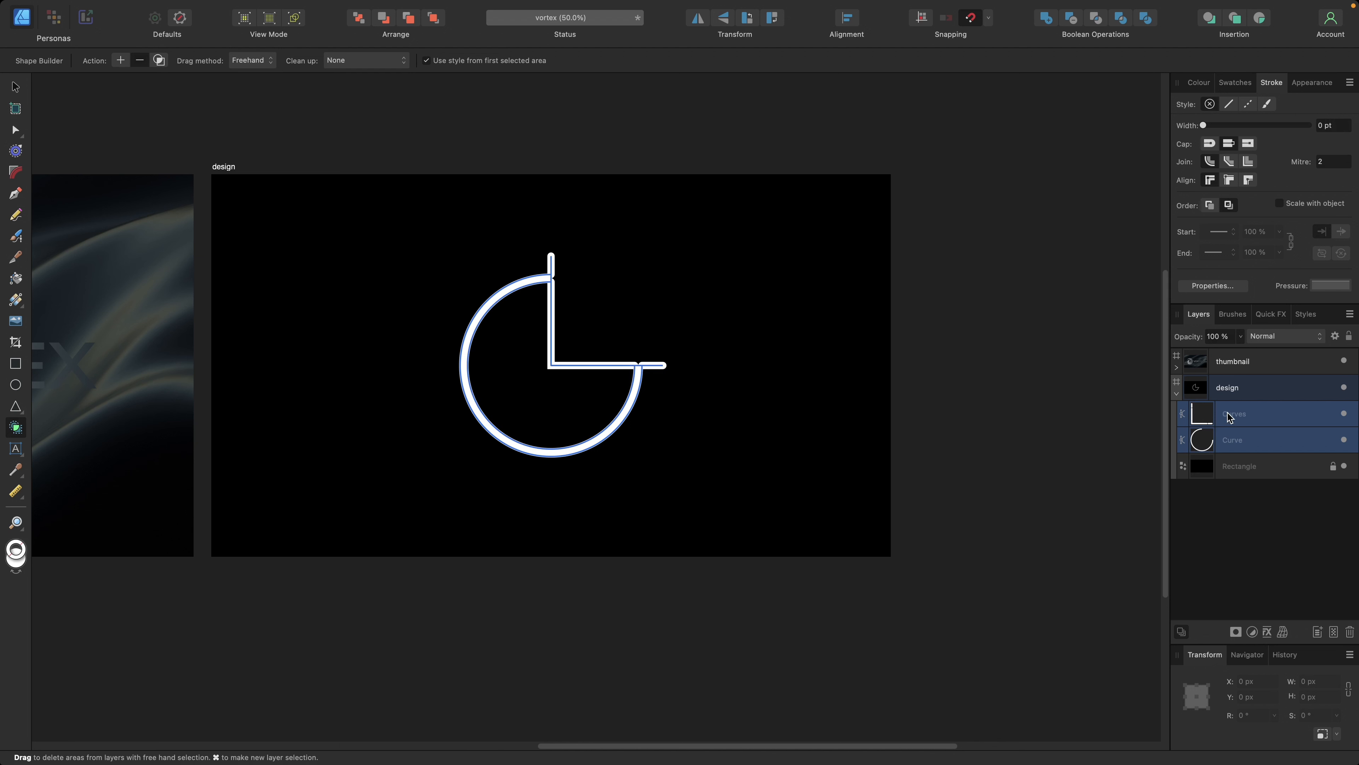
{"action": "left_click", "coordinate": [1234, 423]}
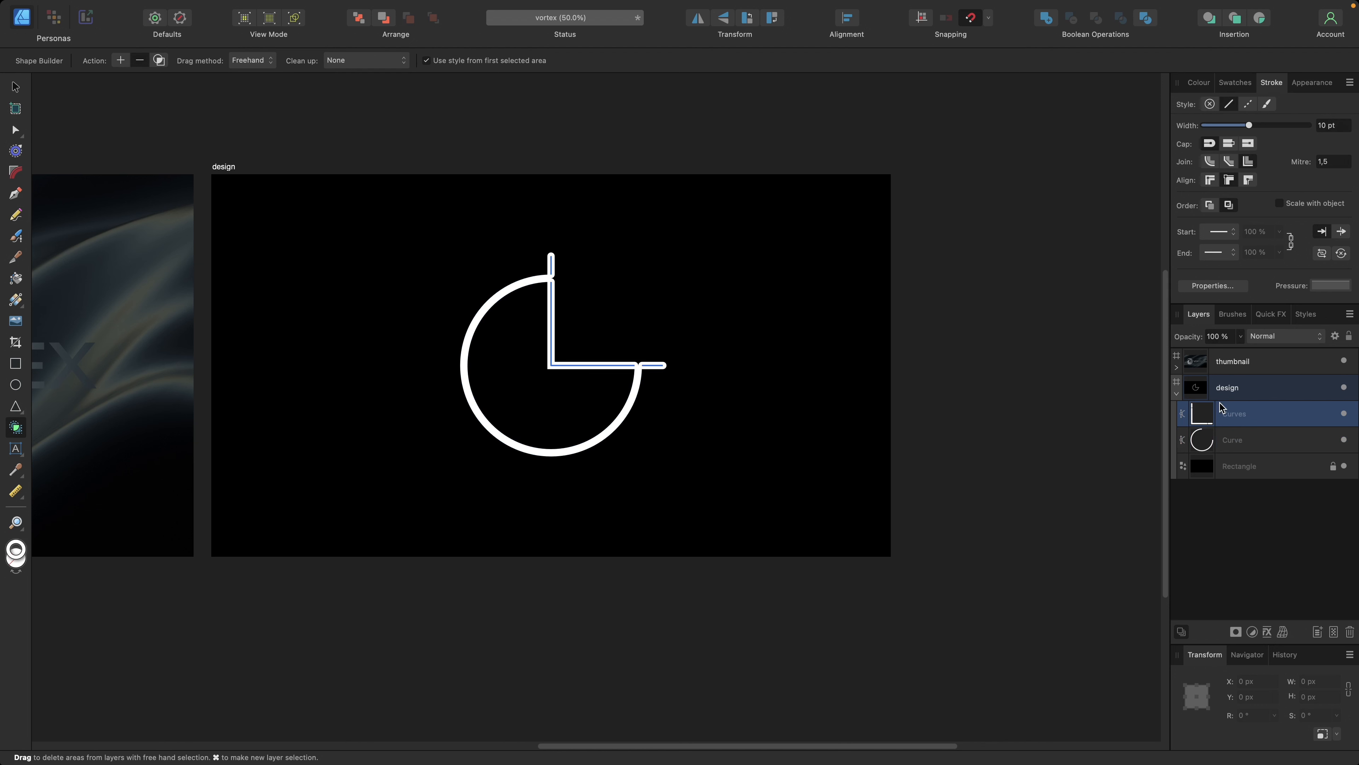
{"action": "key", "text": "v"}
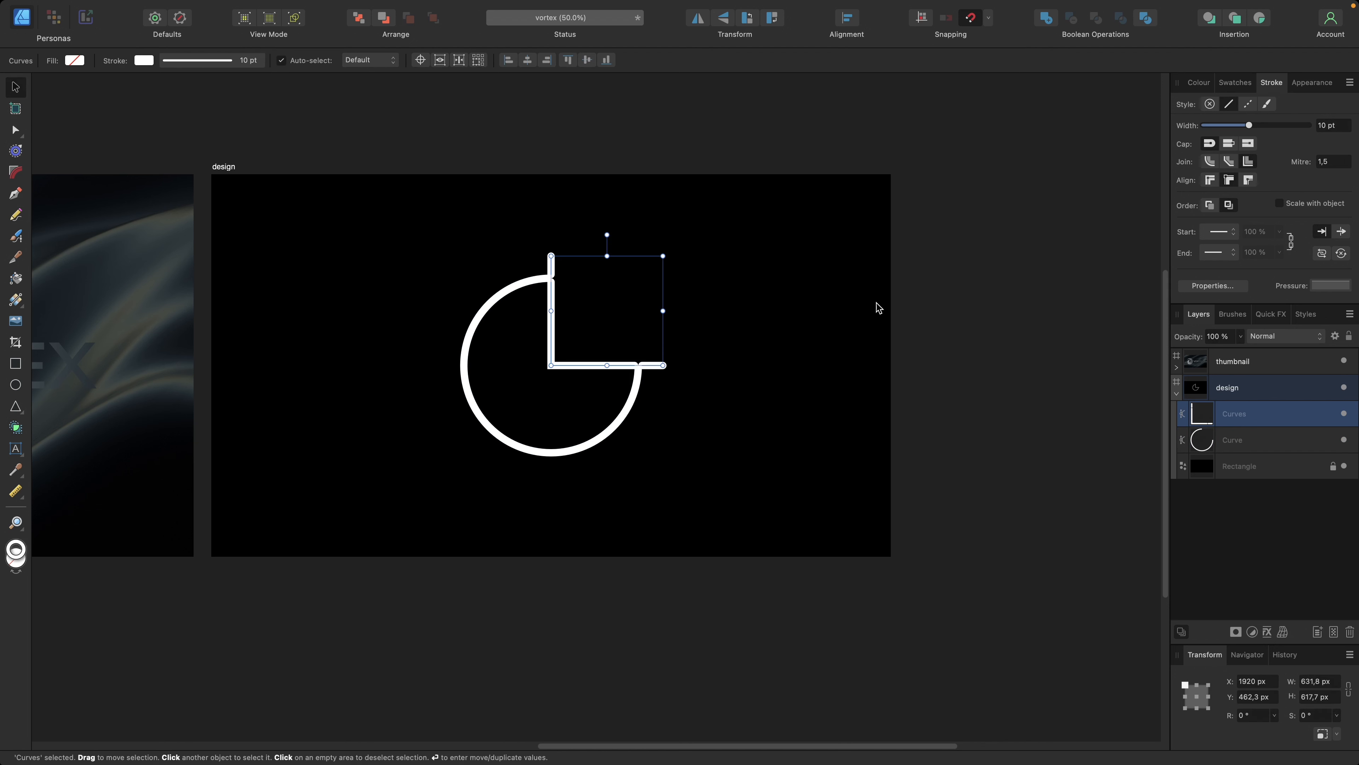
{"action": "key", "text": "Delete"}
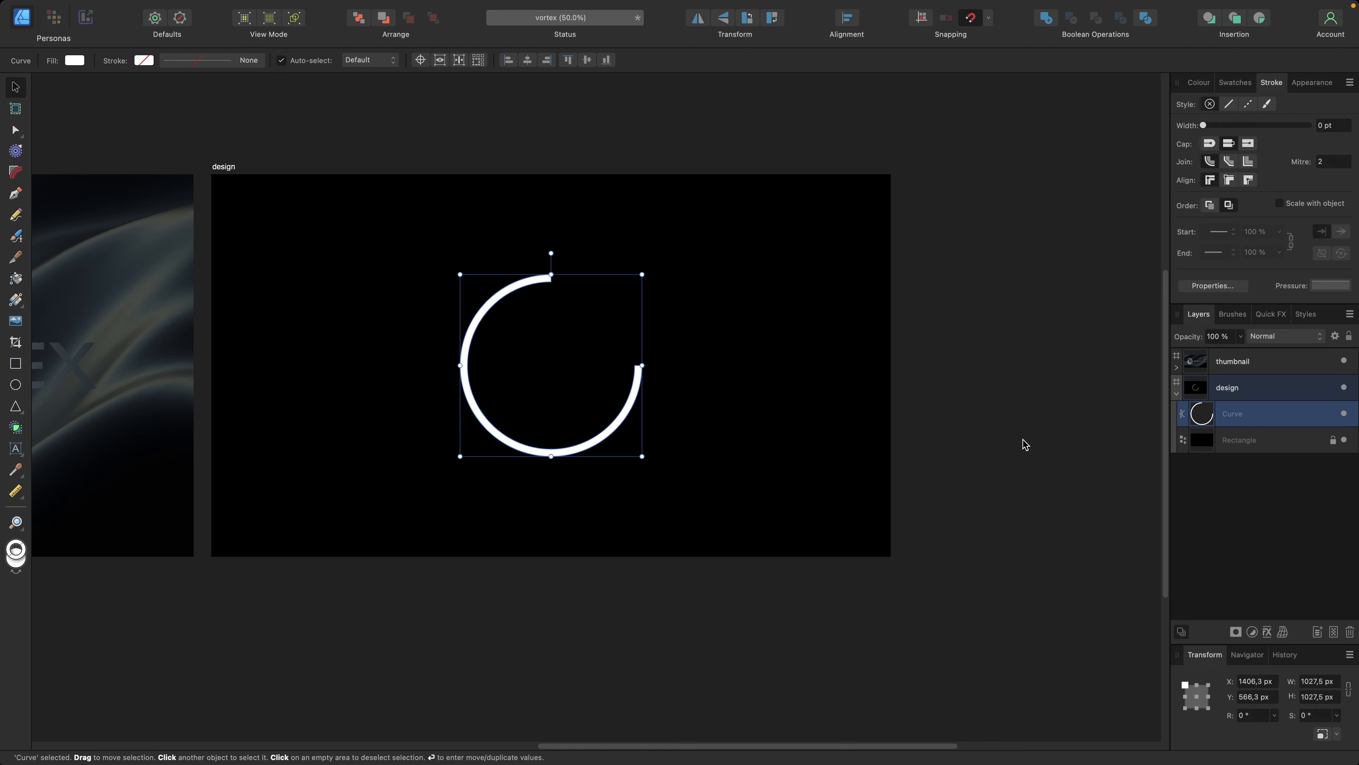
{"action": "left_click", "coordinate": [1023, 443]}
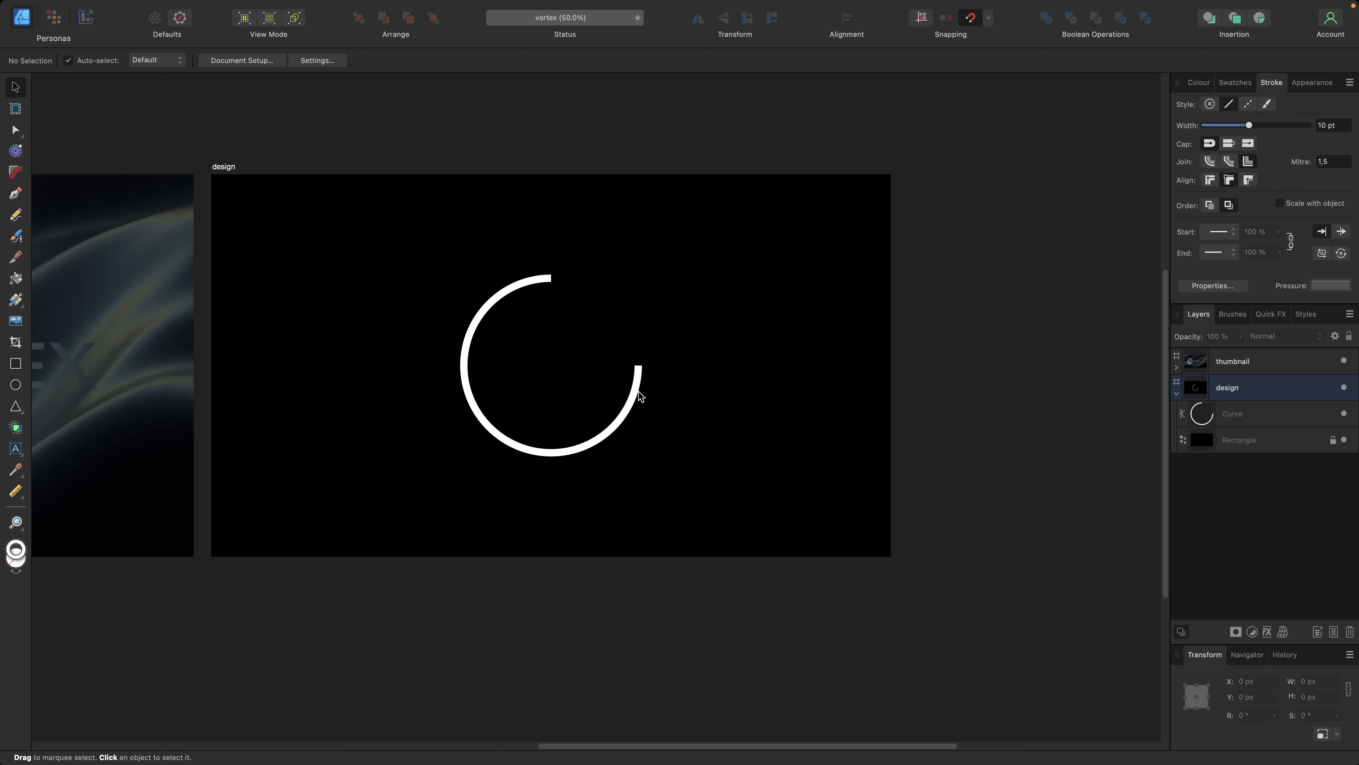
Try duplicating the open ring through Move / Duplicate with 15 copies, first at 150% scale and then at 131%.
{"action": "left_click", "coordinate": [637, 377]}
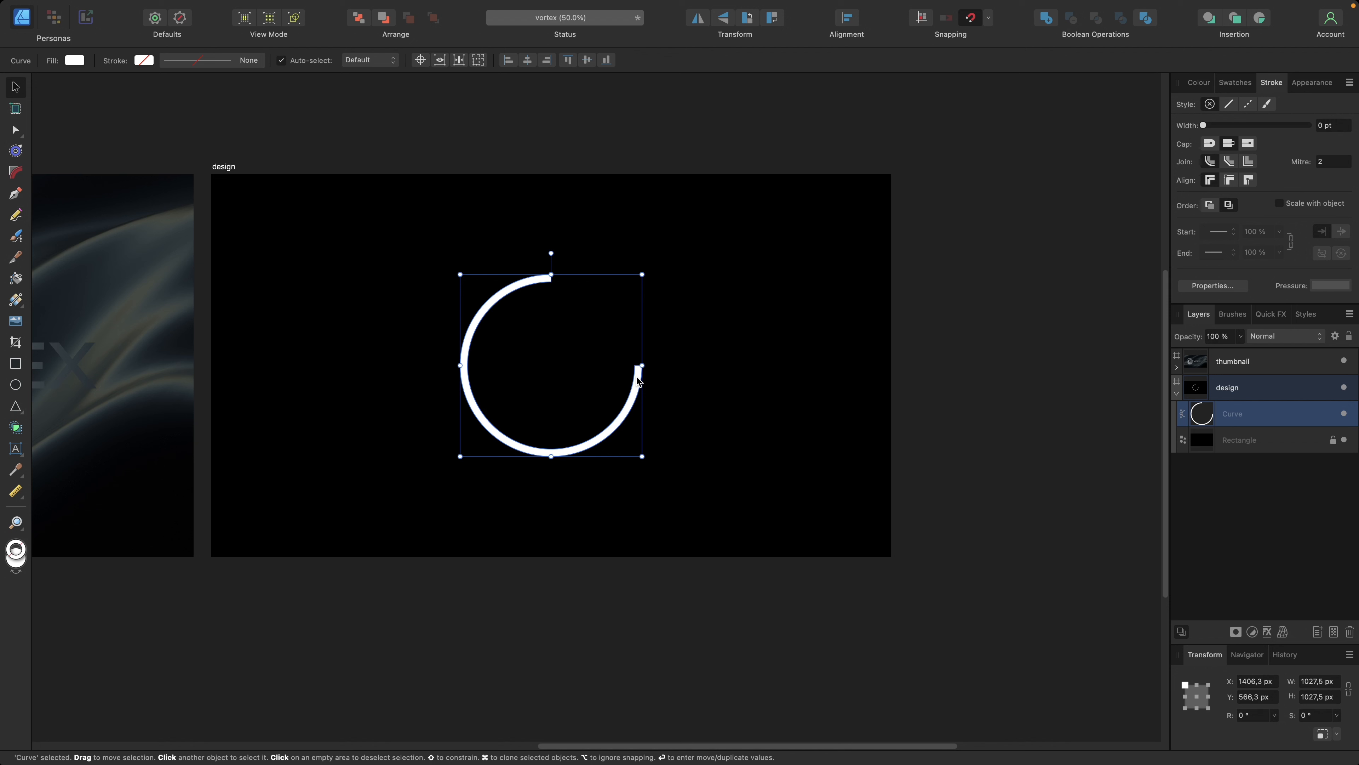
{"action": "key", "text": "Return"}
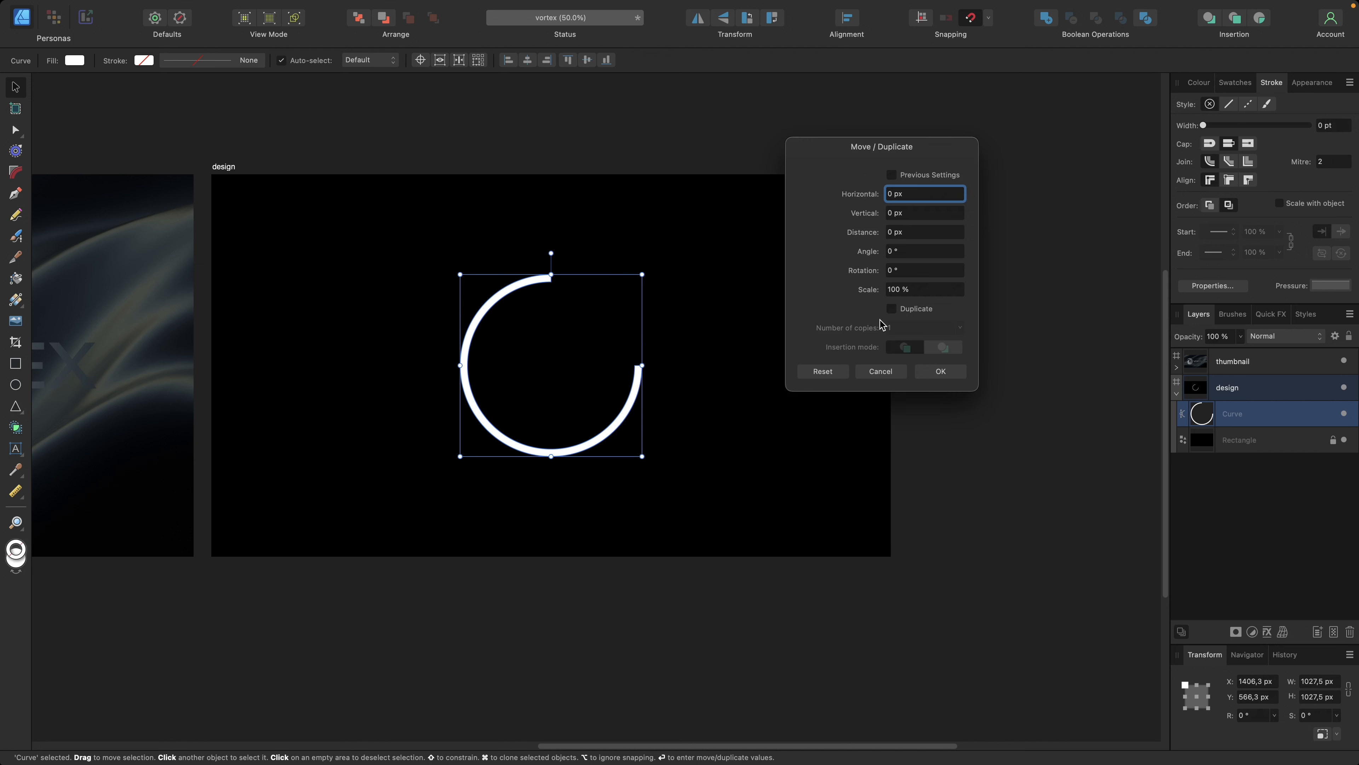
{"action": "left_click", "coordinate": [891, 310]}
{"action": "left_click", "coordinate": [902, 328]}
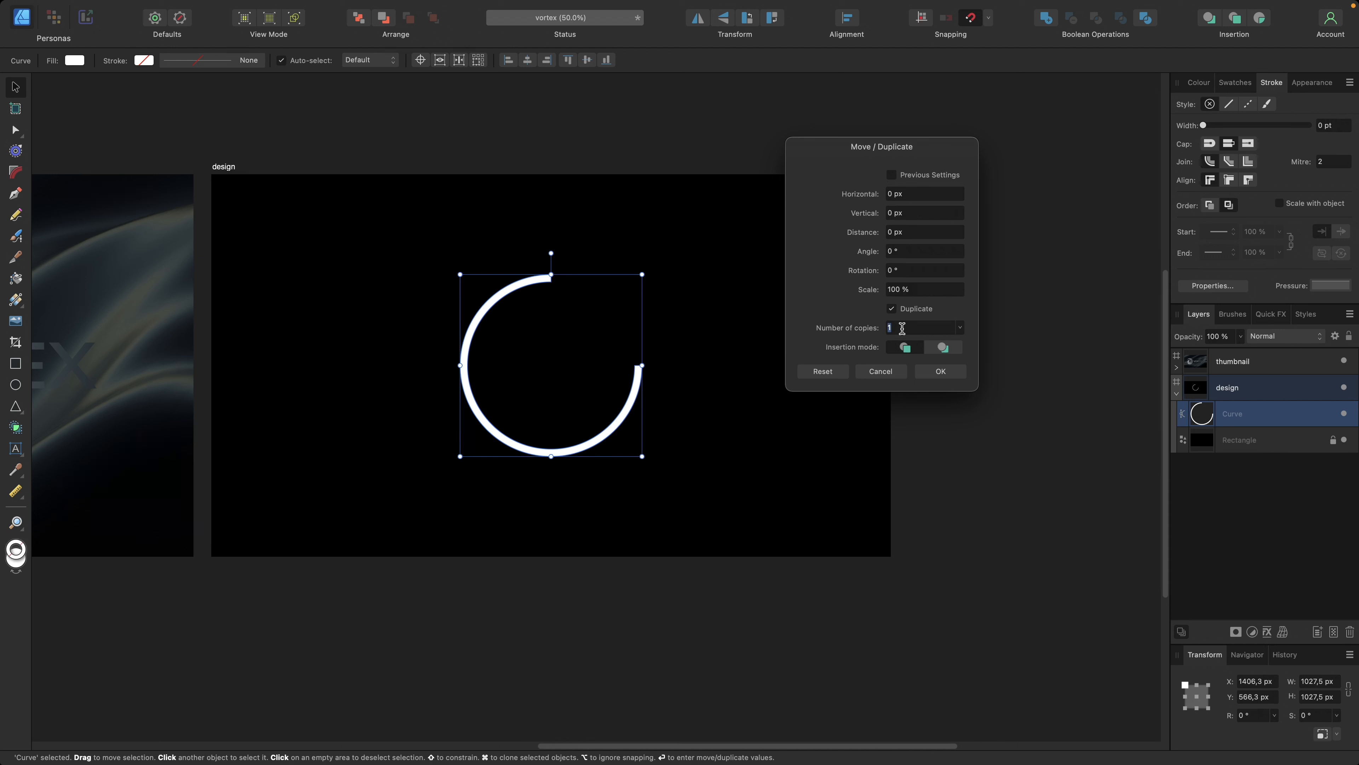
{"action": "type", "text": "15"}
{"action": "key", "text": "shift+Tab"}
{"action": "type", "text": "150"}
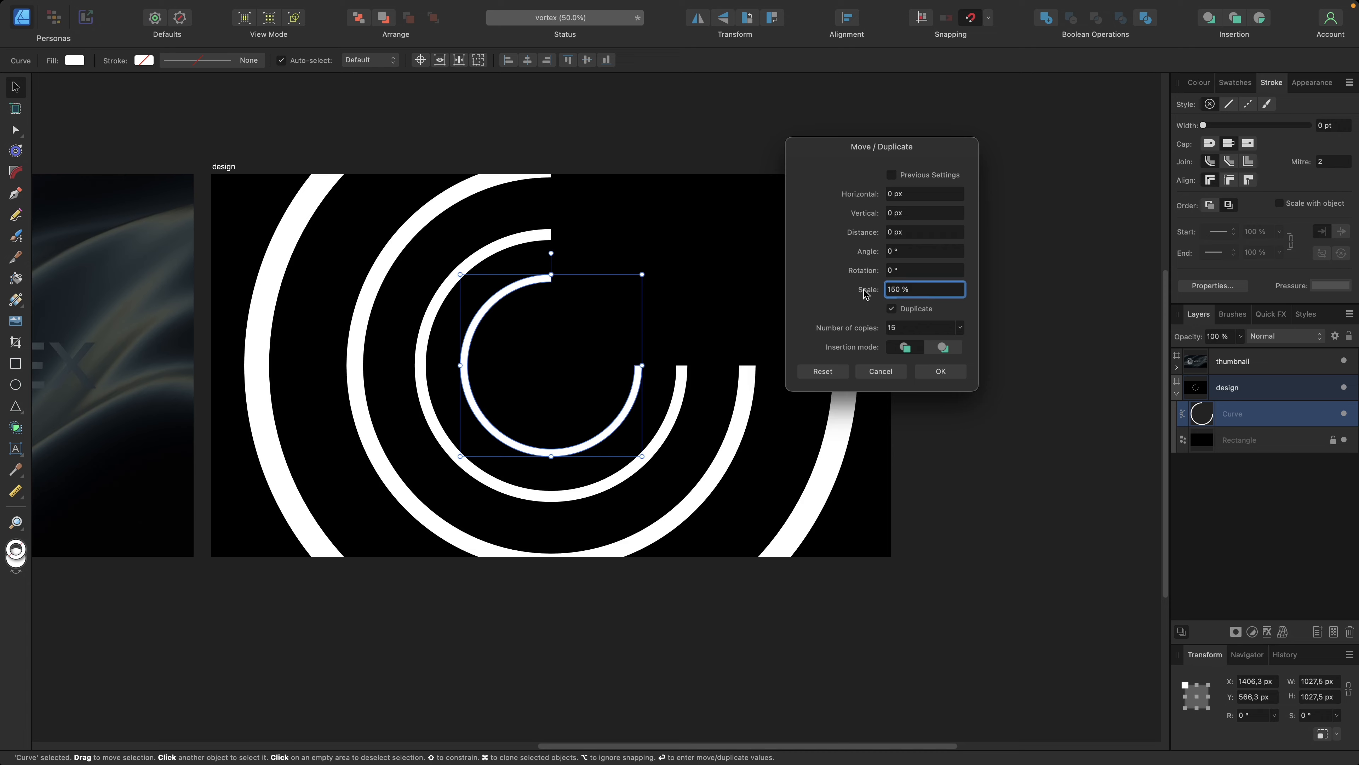
{"action": "mouse_move", "coordinate": [863, 293]}
{"action": "left_mouse_down"}
{"action": "mouse_move", "coordinate": [836, 300]}
{"action": "mouse_move", "coordinate": [877, 297]}
{"action": "mouse_move", "coordinate": [837, 298]}
{"action": "mouse_move", "coordinate": [849, 301]}
{"action": "left_mouse_up"}
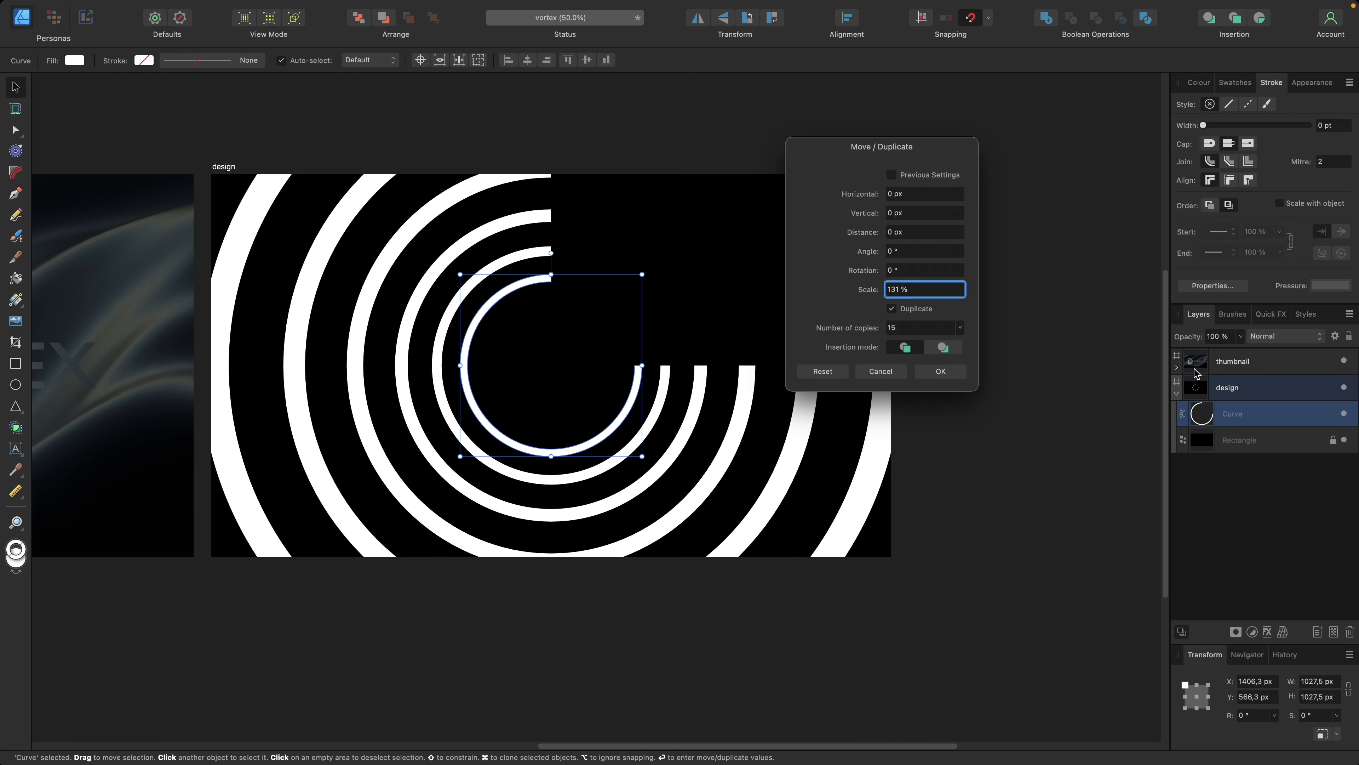
Place the ring curve outside the design artboard above the thumbnail layer and try 119% scale with 29° rotation for the copies.
{"action": "left_click_drag", "start_coordinate": [1240, 415], "coordinate": [1222, 354]}
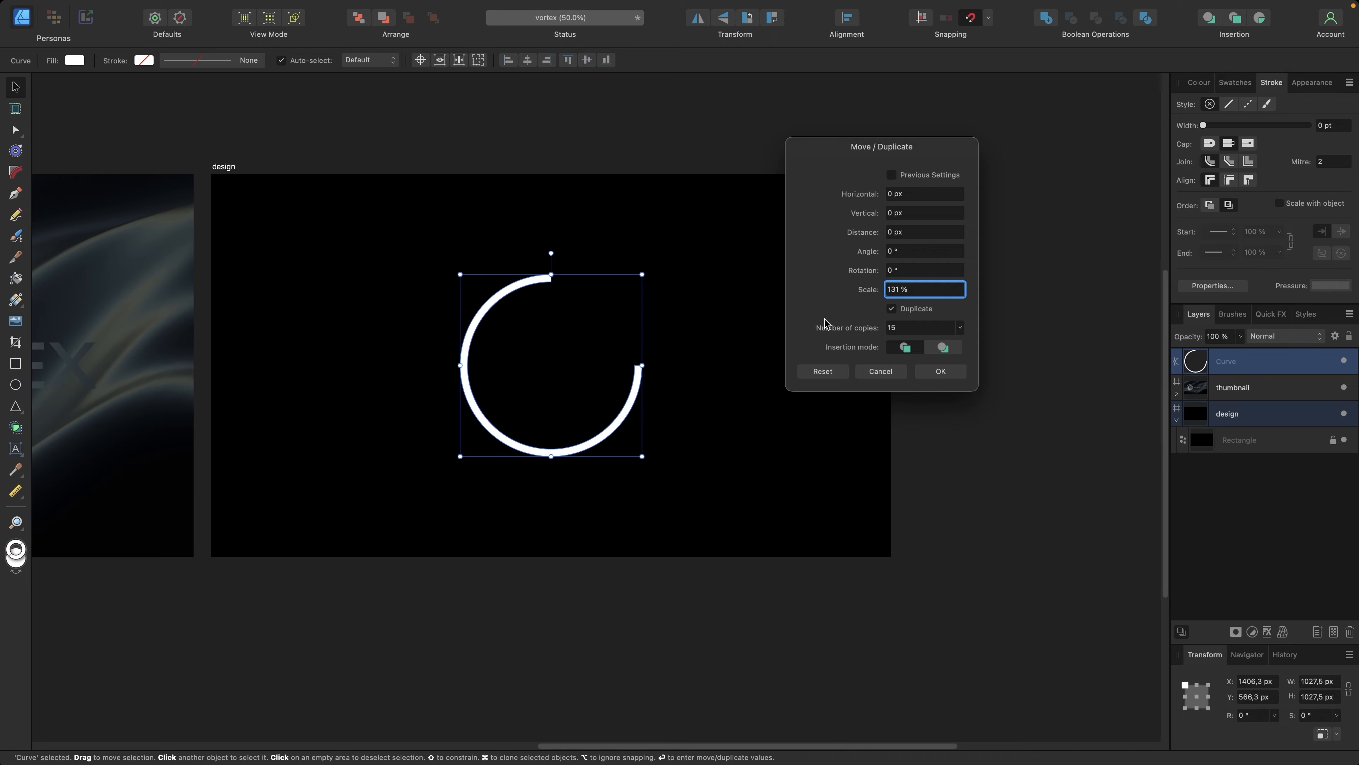
{"action": "key", "text": "super+minus"}
{"action": "key", "text": "super+minus"}
{"action": "mouse_move", "coordinate": [858, 296]}
{"action": "left_mouse_down"}
{"action": "mouse_move", "coordinate": [854, 274]}
{"action": "mouse_move", "coordinate": [872, 274]}
{"action": "left_mouse_up"}
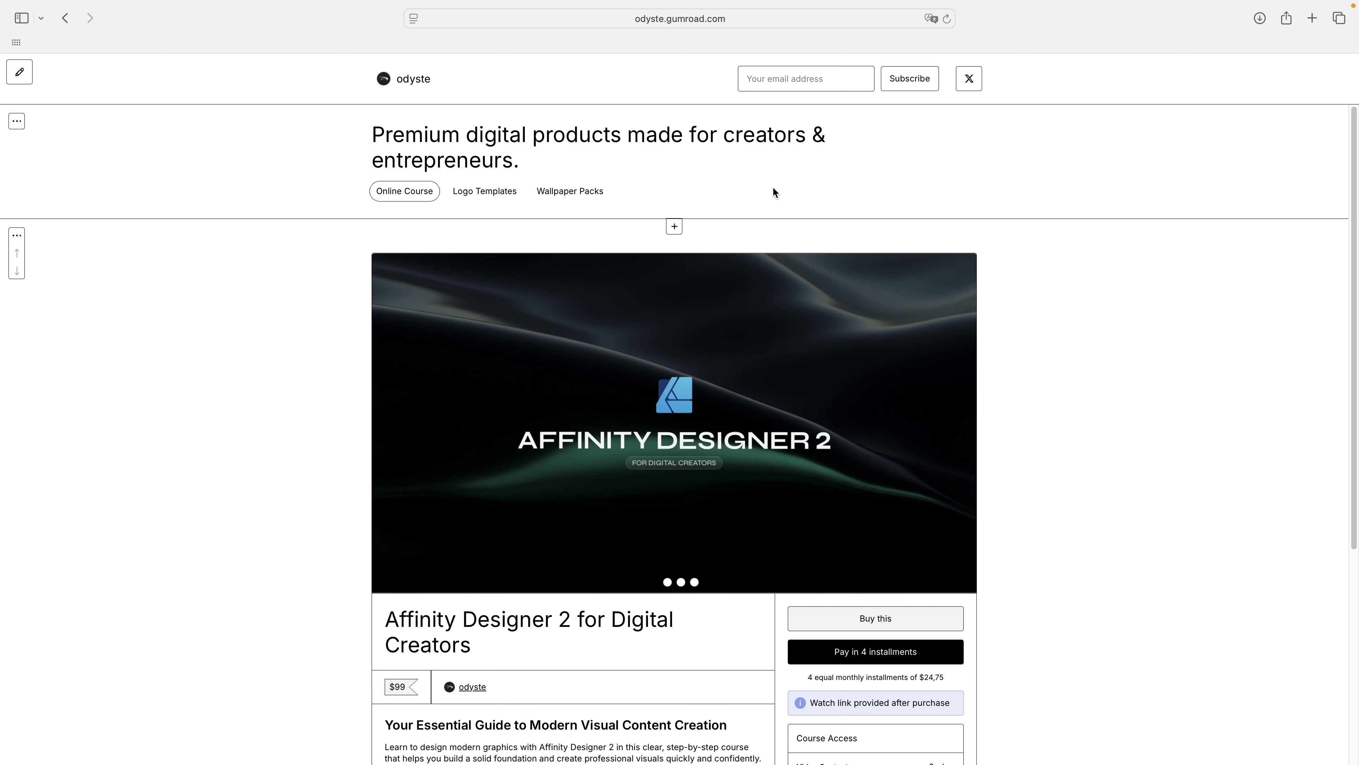
Switch to the odyste Gumroad store in the browser and view its Wallpaper Packs and Logo Templates sections.
{"action": "left_click", "coordinate": [546, 191]}
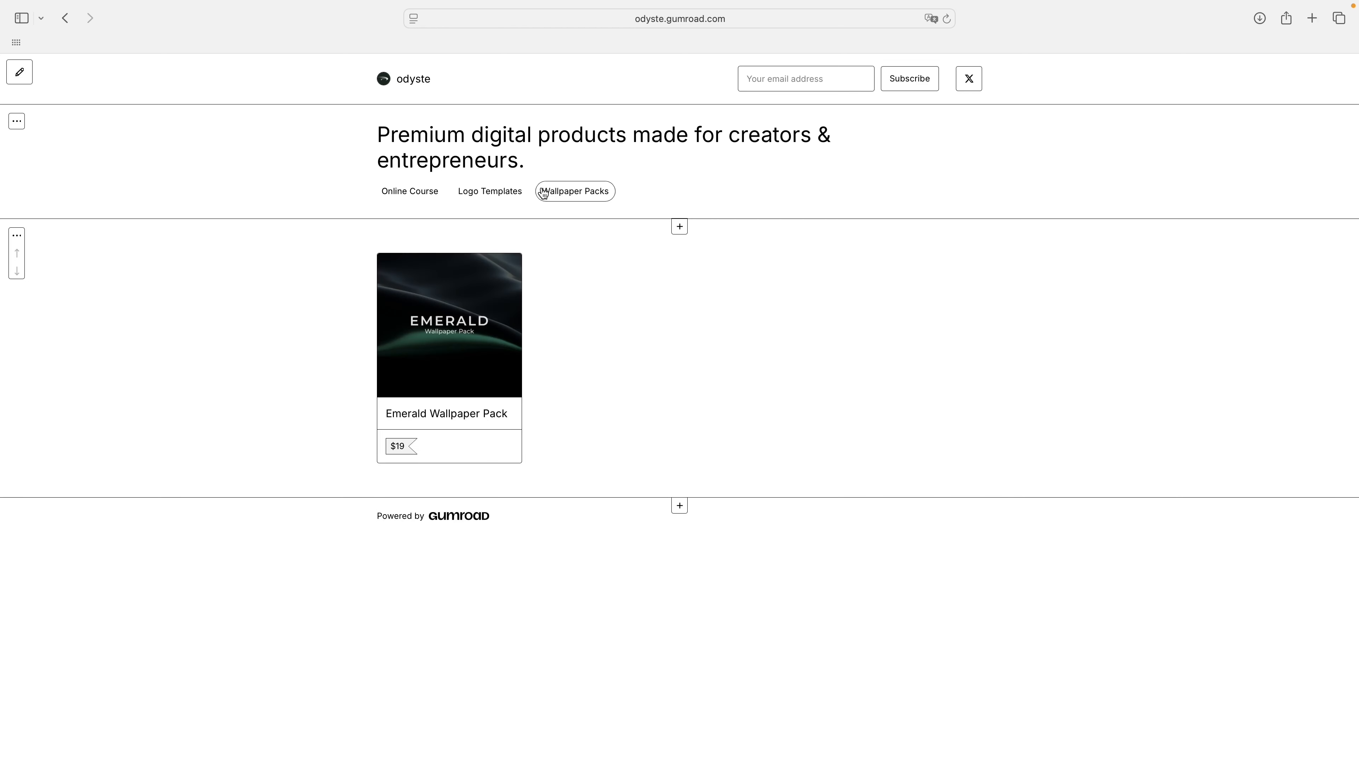
{"action": "left_click", "coordinate": [519, 188]}
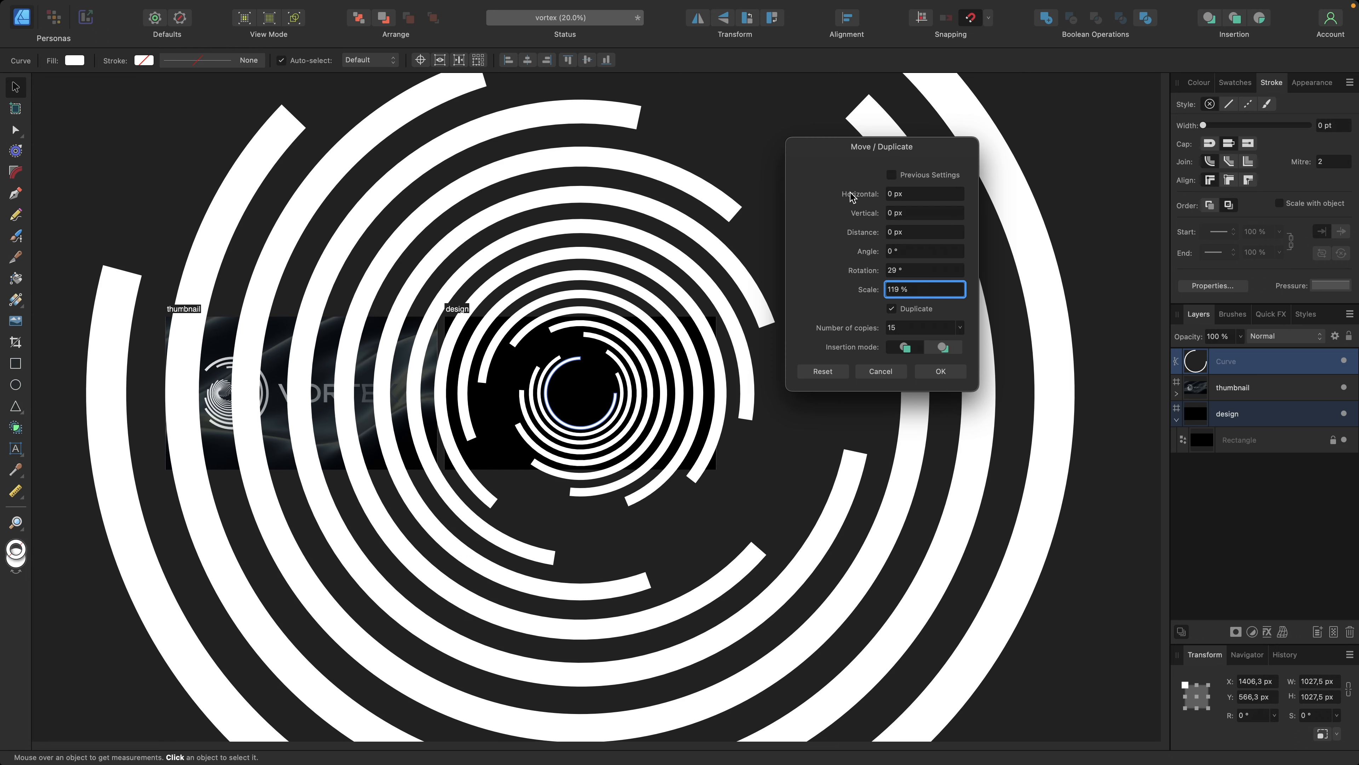
Return to the Move / Duplicate settings and try offsetting the ring copies 200 px horizontally and 0 px vertically.
{"action": "left_click_drag", "start_coordinate": [851, 197], "coordinate": [955, 263]}
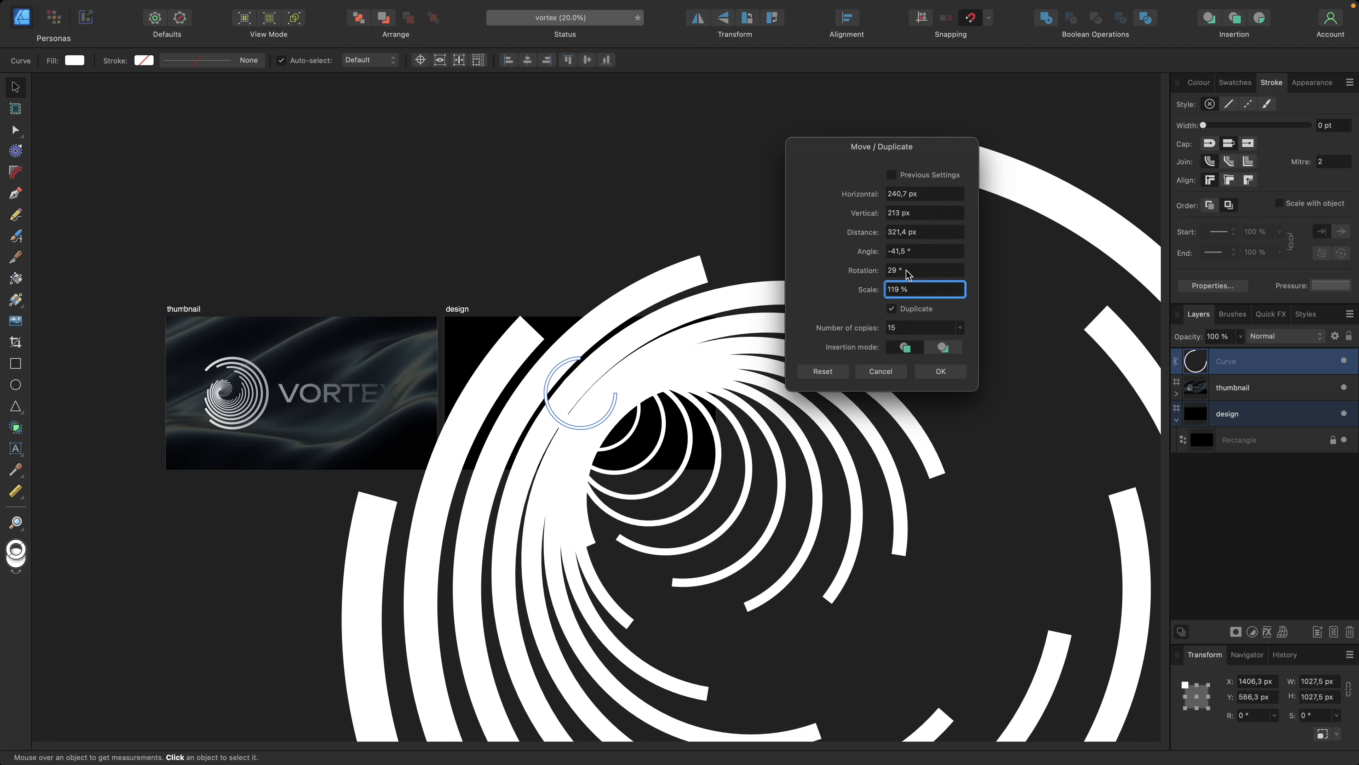
{"action": "left_click", "coordinate": [899, 198]}
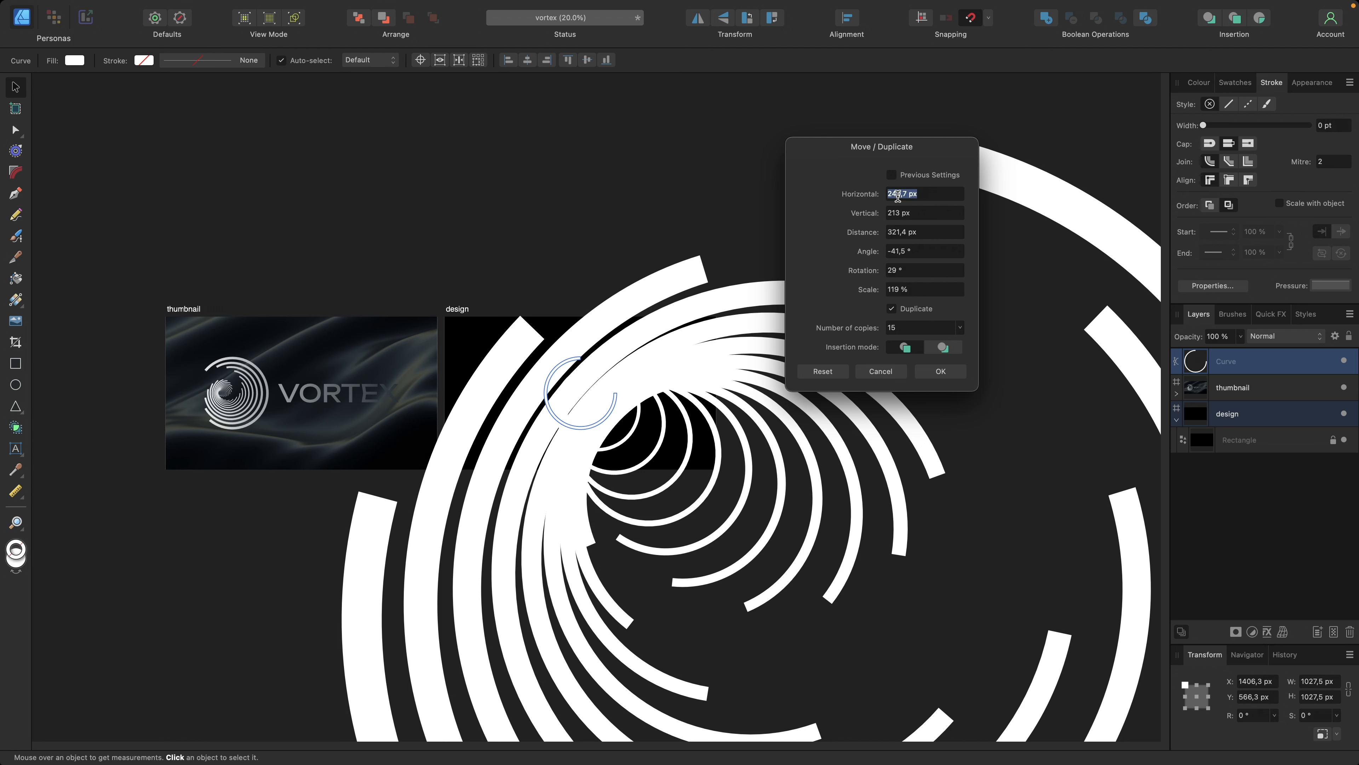
{"action": "type", "text": "200"}
{"action": "key", "text": "Return"}
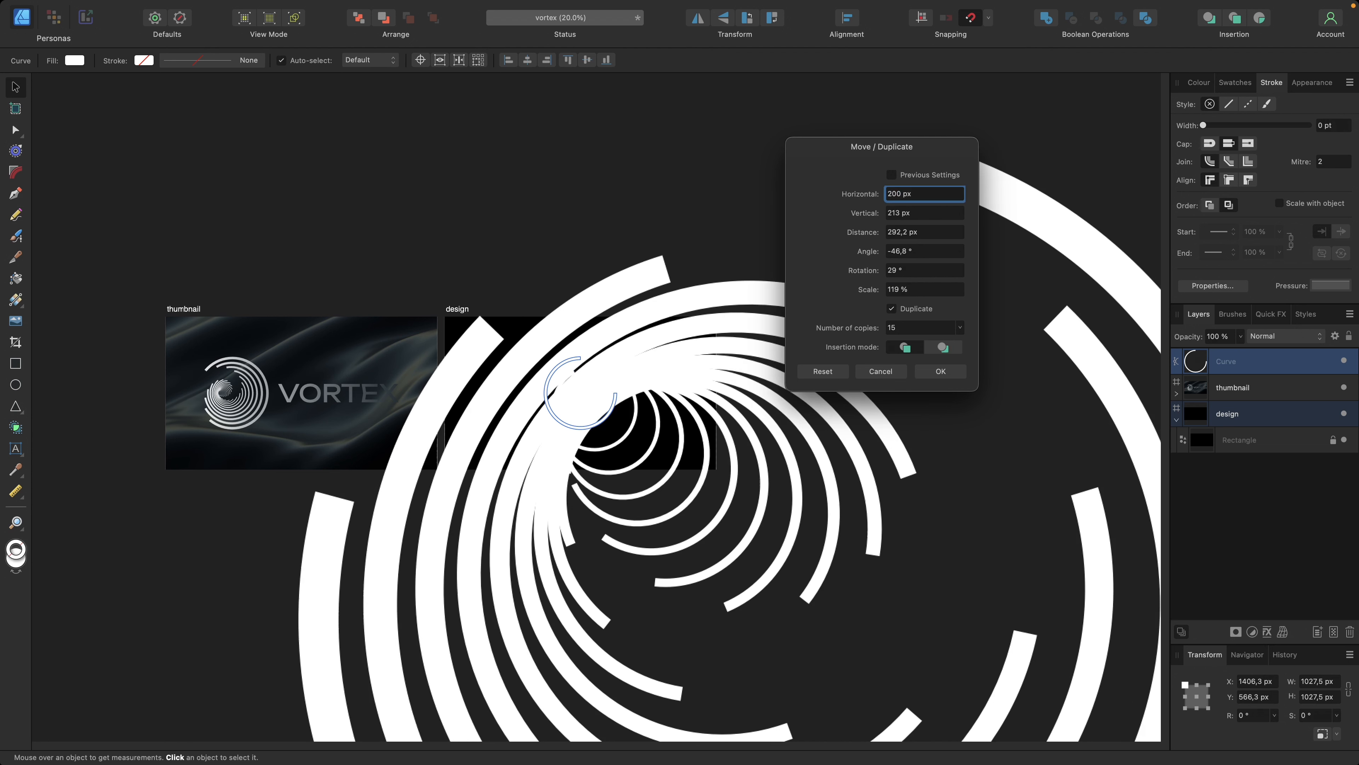
{"action": "left_click", "coordinate": [888, 213]}
{"action": "type", "text": "0"}
{"action": "key", "text": "Return"}
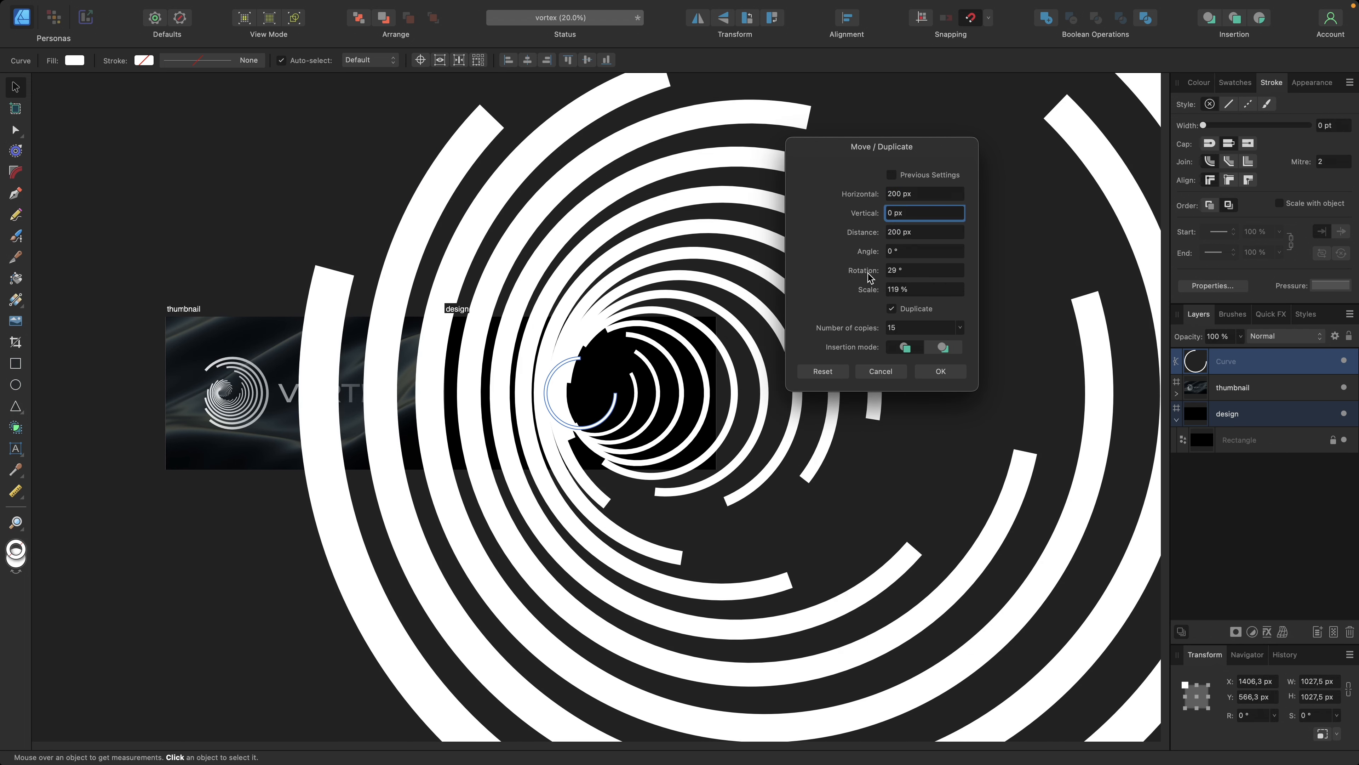
Try a 41 px horizontal offset with -18° rotation for the ring copies, and cancel the duplication.
{"action": "scroll", "coordinate": [867, 272], "scroll_direction": "up", "scroll_amount": 2}
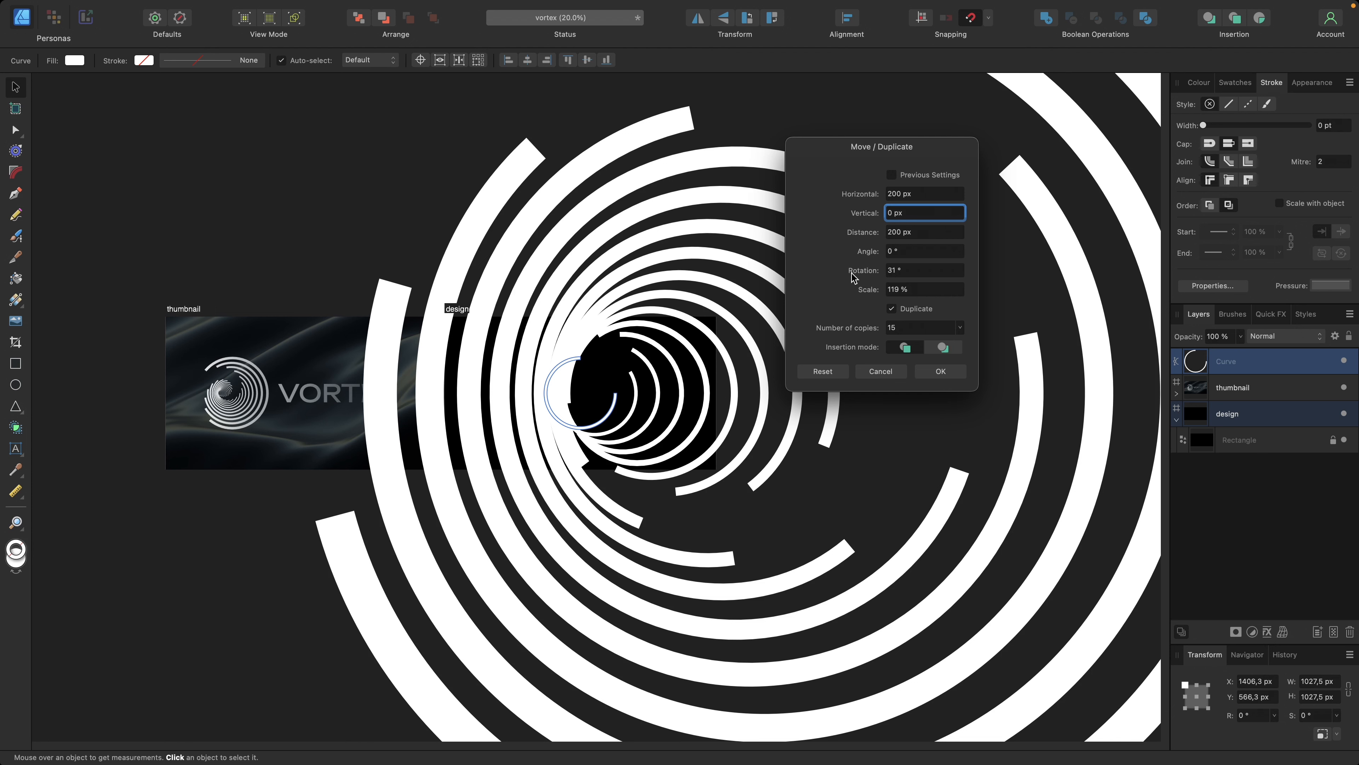
{"action": "left_click_drag", "start_coordinate": [853, 273], "coordinate": [867, 267]}
{"action": "mouse_move", "coordinate": [858, 200]}
{"action": "left_mouse_down"}
{"action": "mouse_move", "coordinate": [970, 211]}
{"action": "mouse_move", "coordinate": [769, 223]}
{"action": "left_mouse_up"}
{"action": "left_click_drag", "start_coordinate": [853, 270], "coordinate": [1068, 283]}
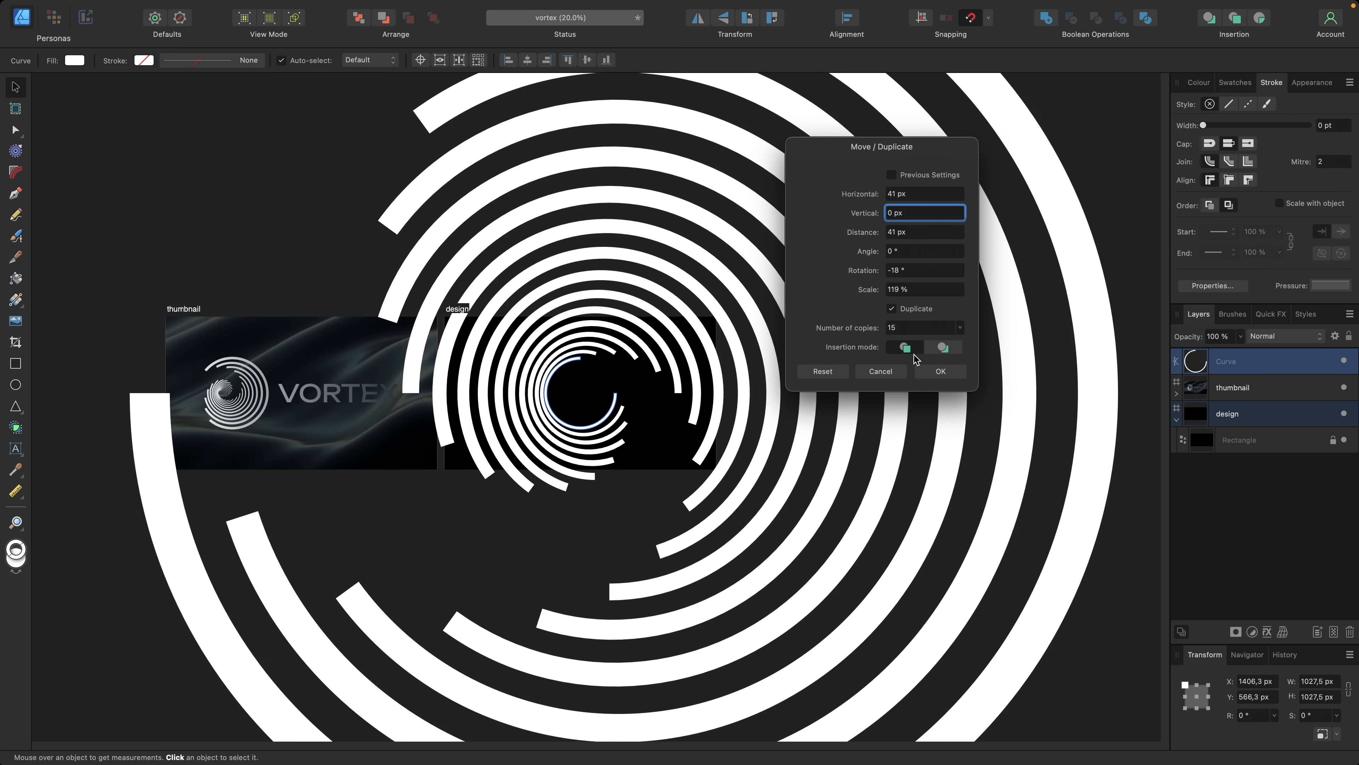
{"action": "left_click", "coordinate": [890, 370]}
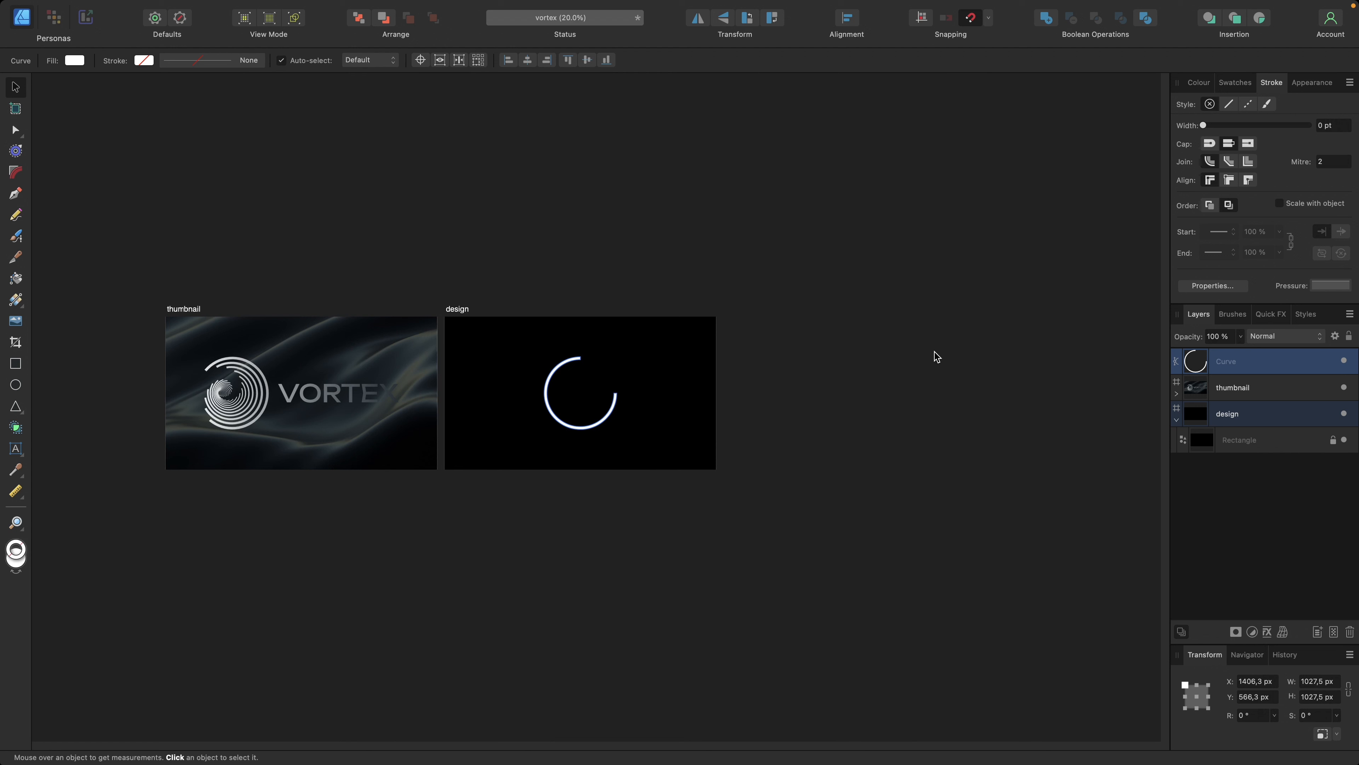